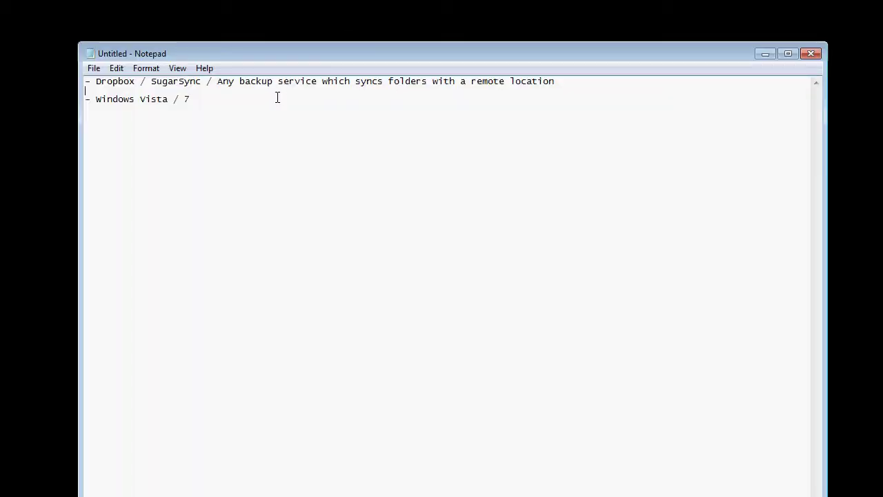
# - Highlight the ROBOCOPY command word and the quoted source path "c:\directory 1" in Random.bat
pyautogui.click(98, 88)
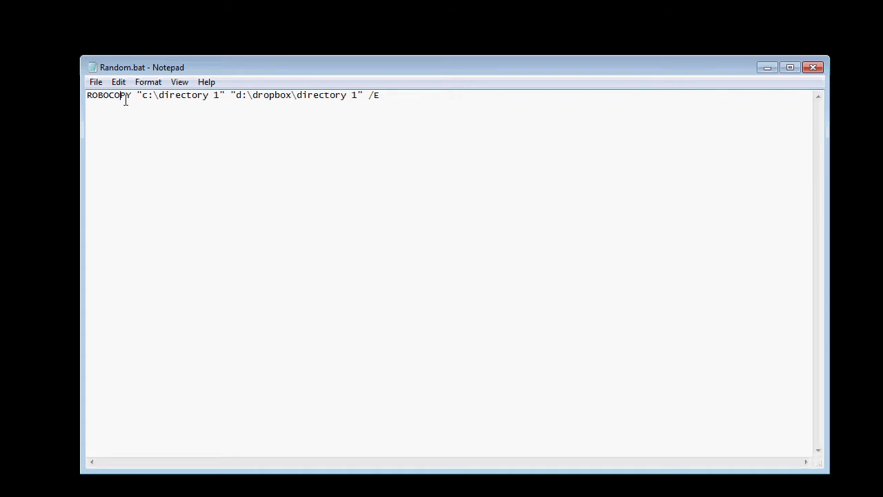
pyautogui.moveTo(132, 95); pyautogui.dragTo(86, 96)
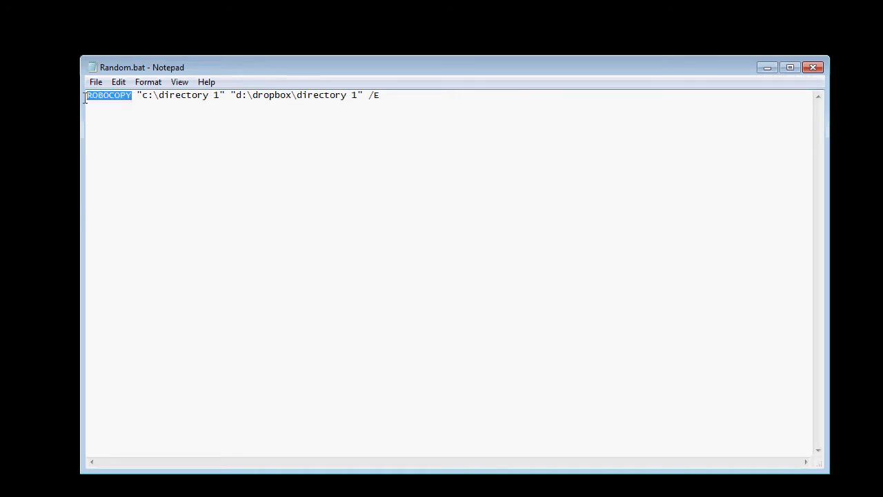
pyautogui.click(128, 132)
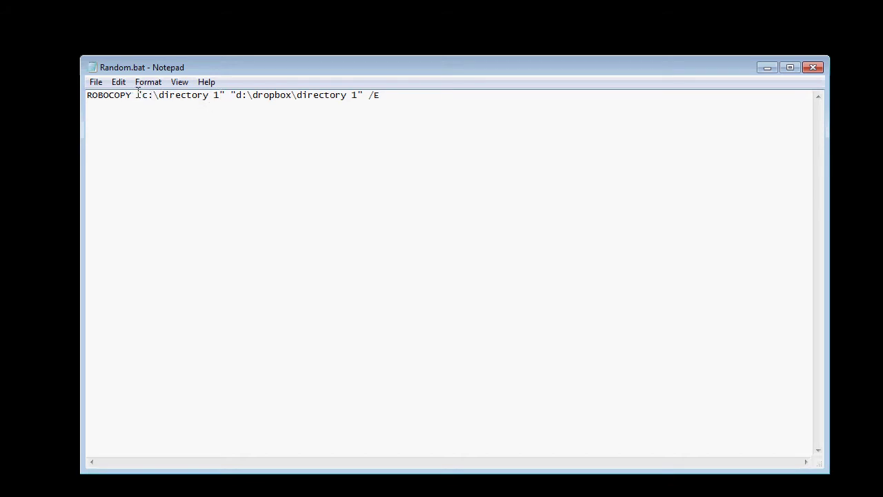
pyautogui.moveTo(136, 94); pyautogui.dragTo(142, 94)
pyautogui.click(192, 118)
pyautogui.moveTo(225, 94); pyautogui.dragTo(137, 95)
pyautogui.click(155, 125)
pyautogui.moveTo(207, 95); pyautogui.dragTo(216, 95)
pyautogui.click(205, 126)
# - Highlight the "d:\dropbox\directory 1" destination path and the trailing /E switch
pyautogui.moveTo(325, 94); pyautogui.dragTo(279, 94)
pyautogui.click(242, 137)
pyautogui.moveTo(369, 96); pyautogui.dragTo(381, 97)
pyautogui.click(395, 96)
# - Save the script over Random.bat in D:\Games using the All Files (*.*) type
pyautogui.click(96, 82)
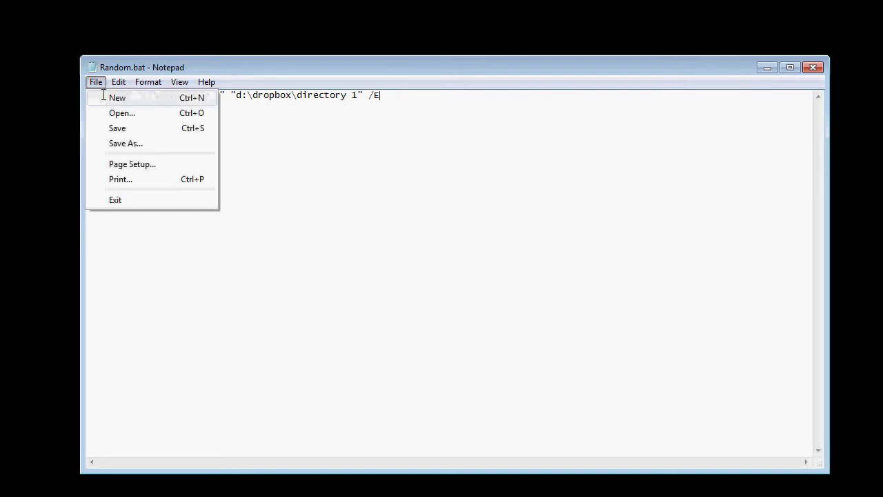
pyautogui.click(138, 143)
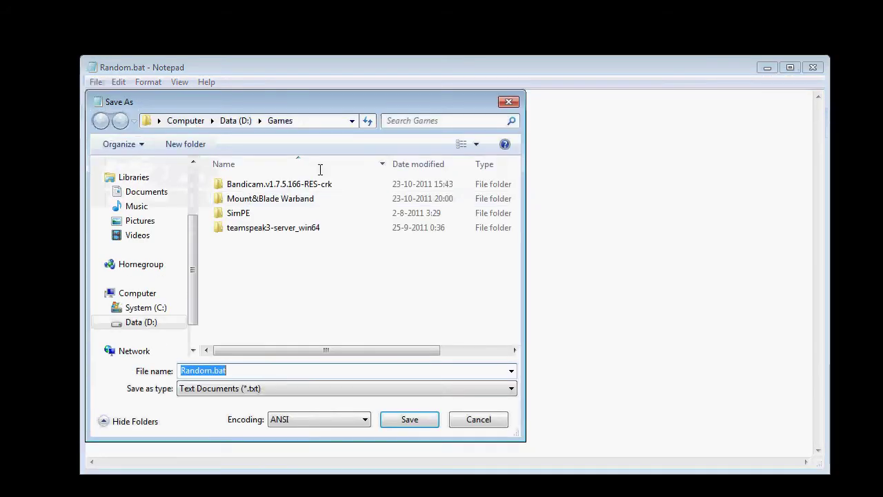
pyautogui.click(241, 388)
pyautogui.click(199, 412)
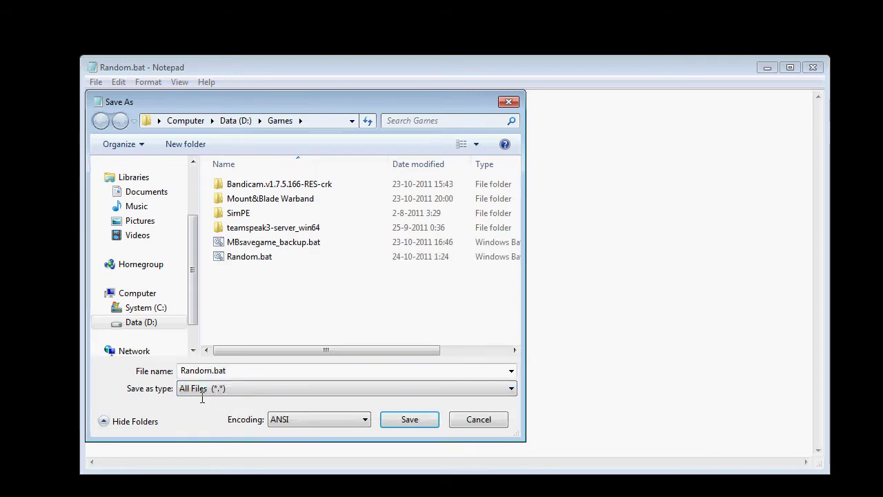
pyautogui.click(259, 256)
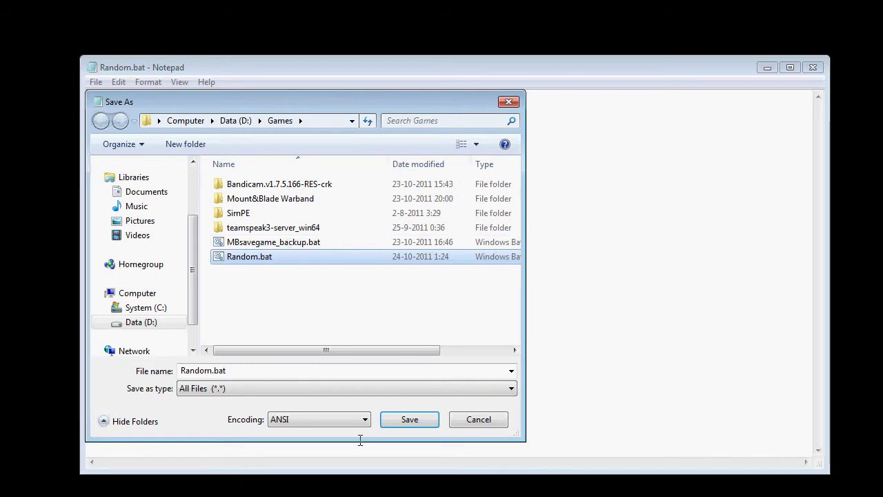
pyautogui.click(481, 422)
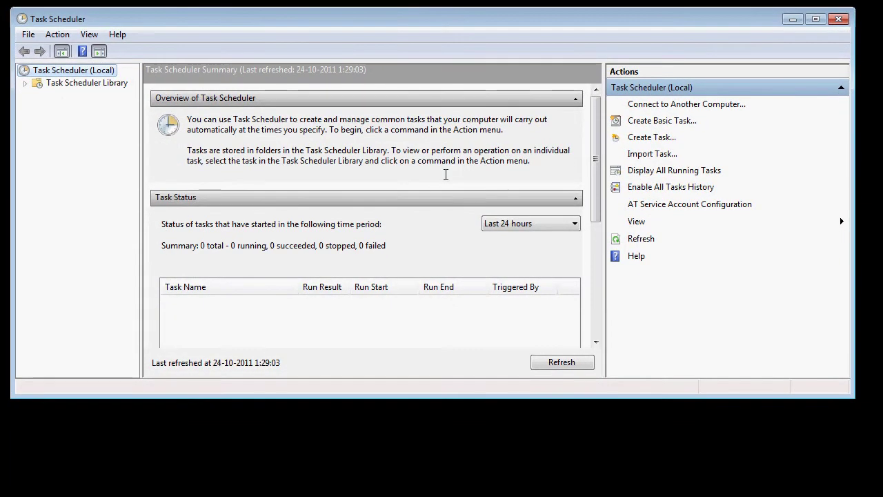
# - Enlarge the Task Scheduler window to show Active Tasks and open the Action menu
pyautogui.moveTo(497, 398); pyautogui.dragTo(491, 485)
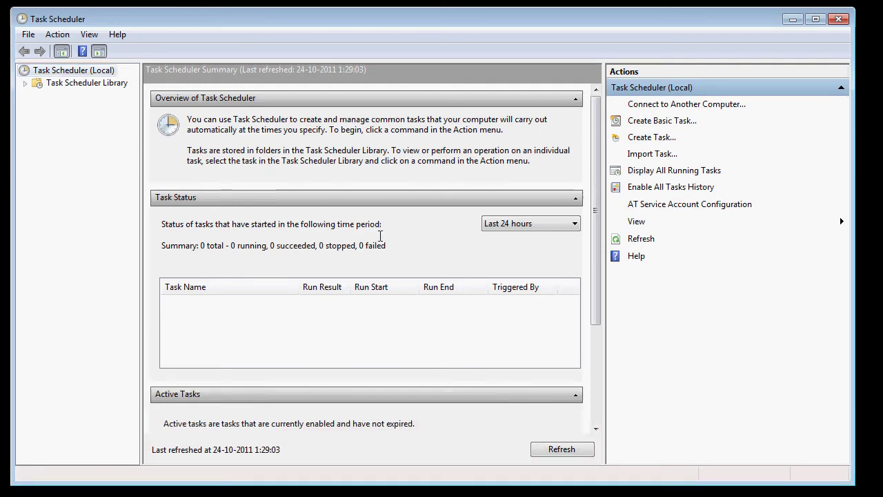
pyautogui.click(58, 34)
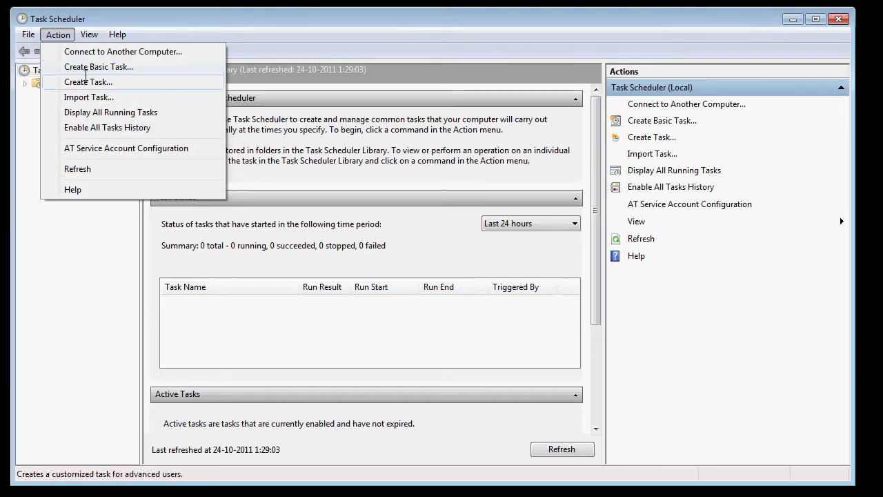
# - Create a task named Random, described 'Starts up random.bat', configured for Windows Vista / Server 2008
pyautogui.click(85, 82)
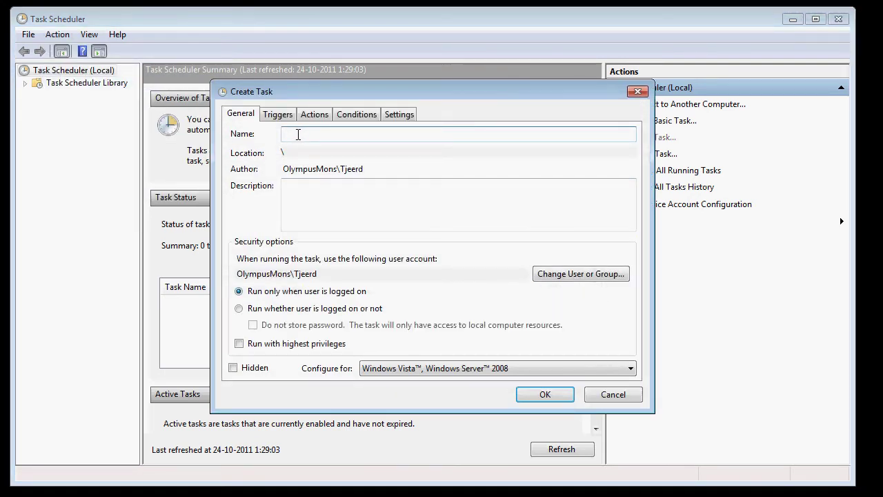
pyautogui.write('Random')
pyautogui.press('Tab')
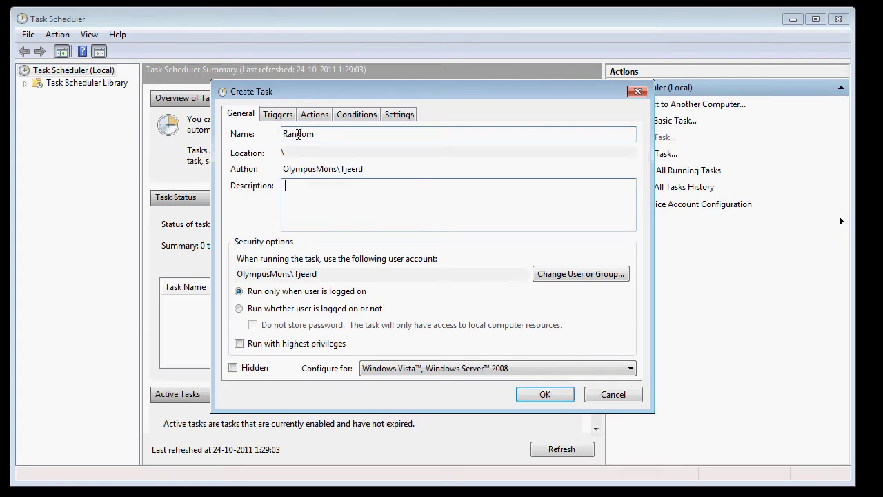
pyautogui.write('Starts up random.bat')
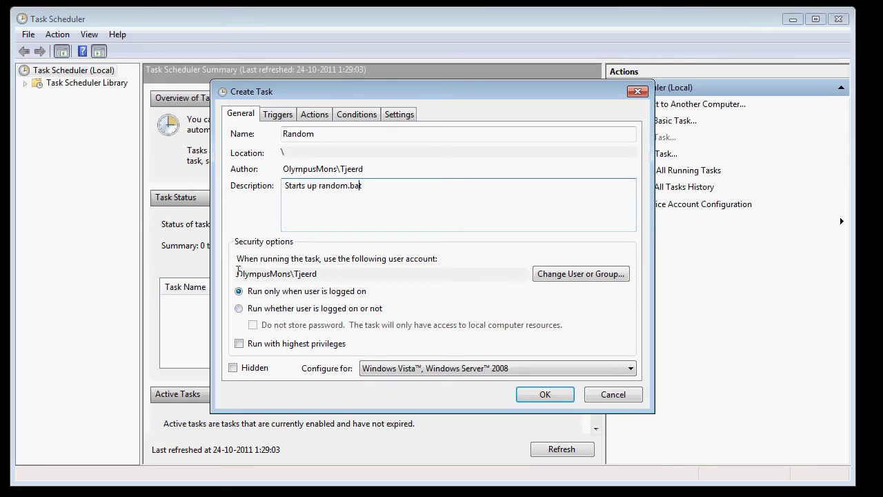
pyautogui.click(402, 368)
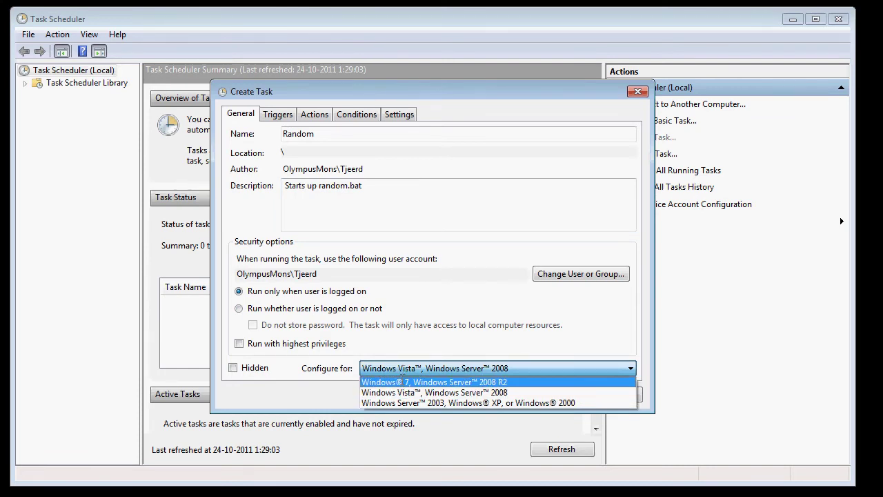
pyautogui.click(405, 391)
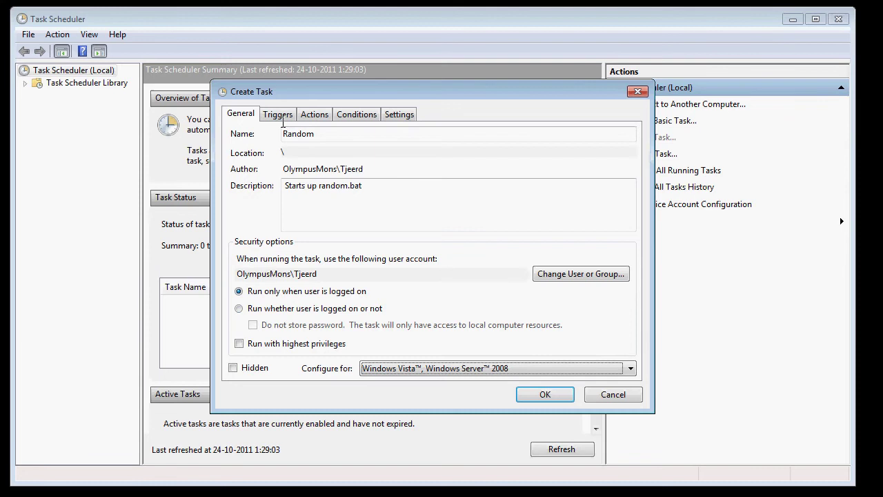
# - Set a one-time trigger at 1:30 on 24-10-2011 repeating every 1 hour for 15 minutes
pyautogui.click(281, 113)
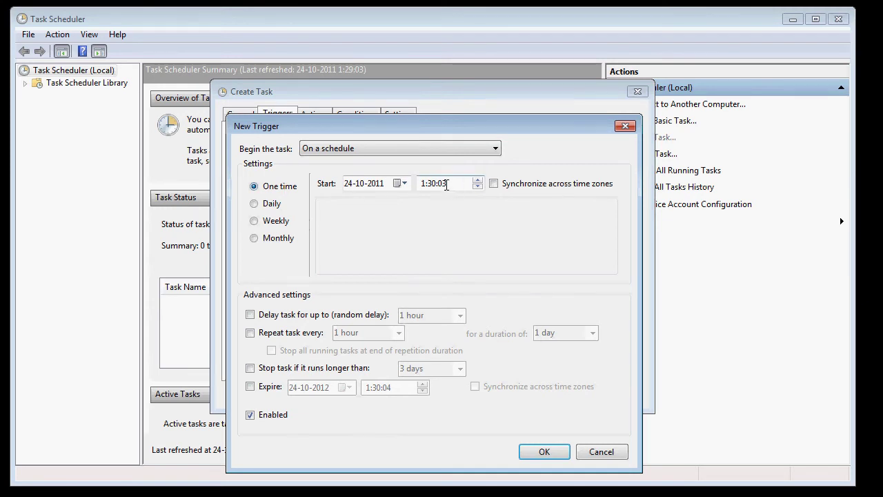
pyautogui.click(445, 184)
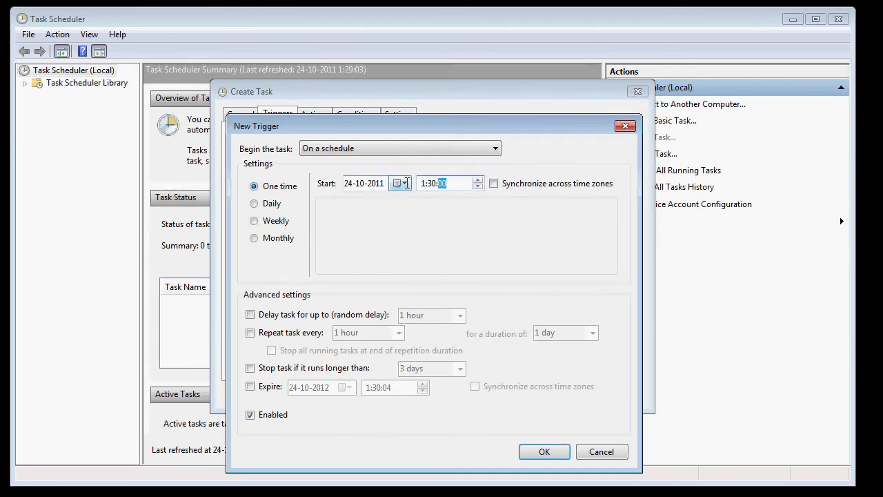
pyautogui.click(250, 333)
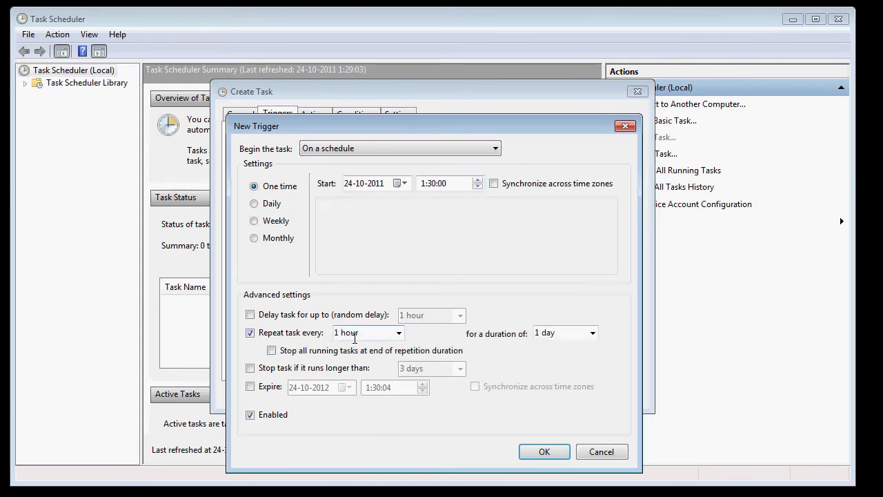
pyautogui.click(562, 333)
pyautogui.click(591, 334)
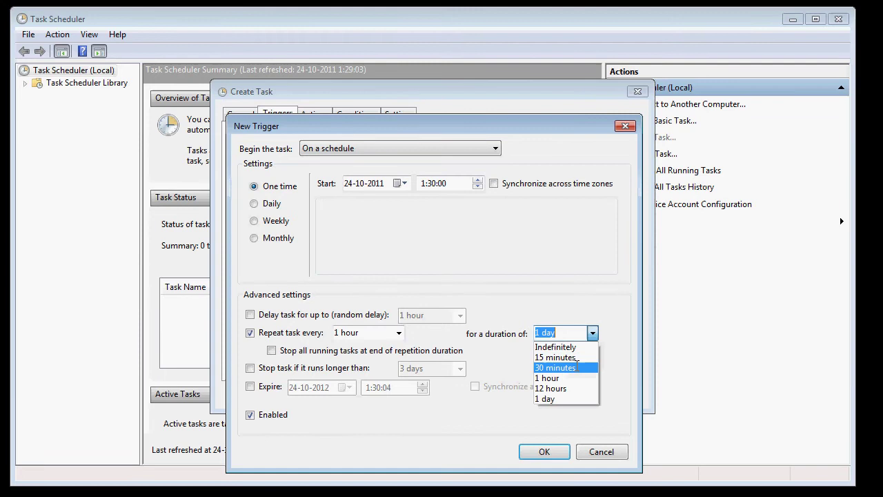
pyautogui.click(573, 358)
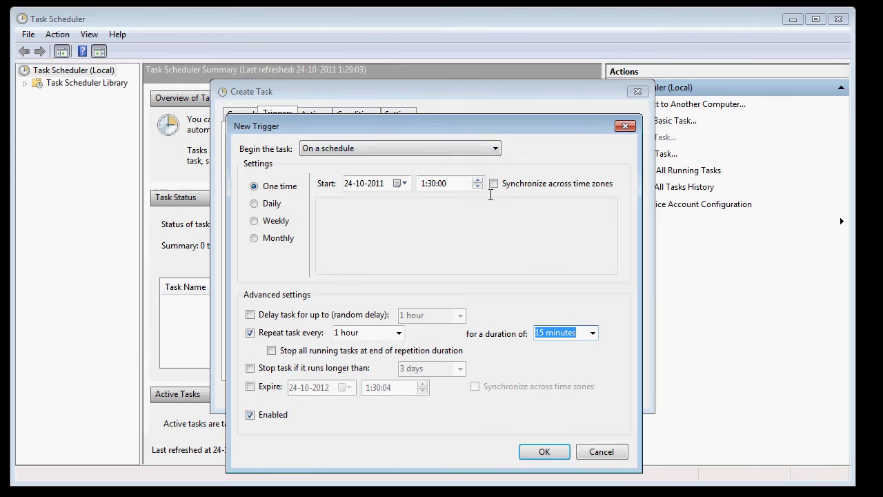
# - Clear the repetition error by changing the duration to 1 hour and save the trigger
pyautogui.click(541, 453)
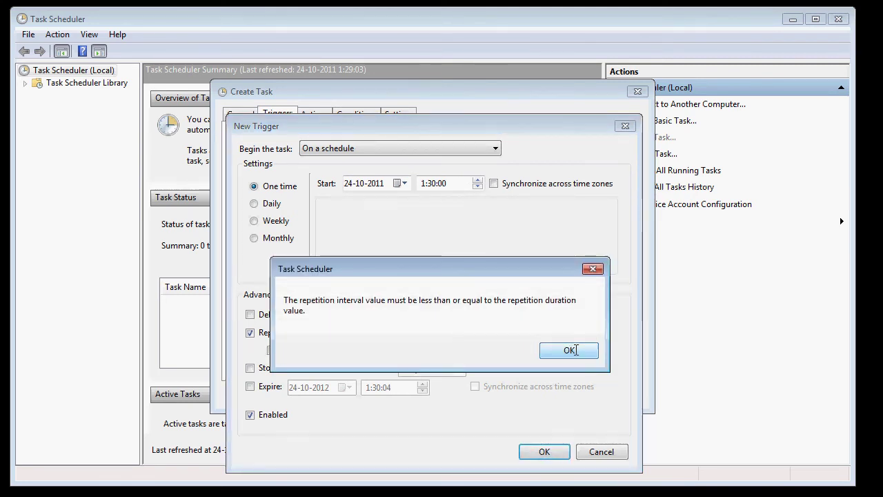
pyautogui.click(570, 350)
pyautogui.click(592, 333)
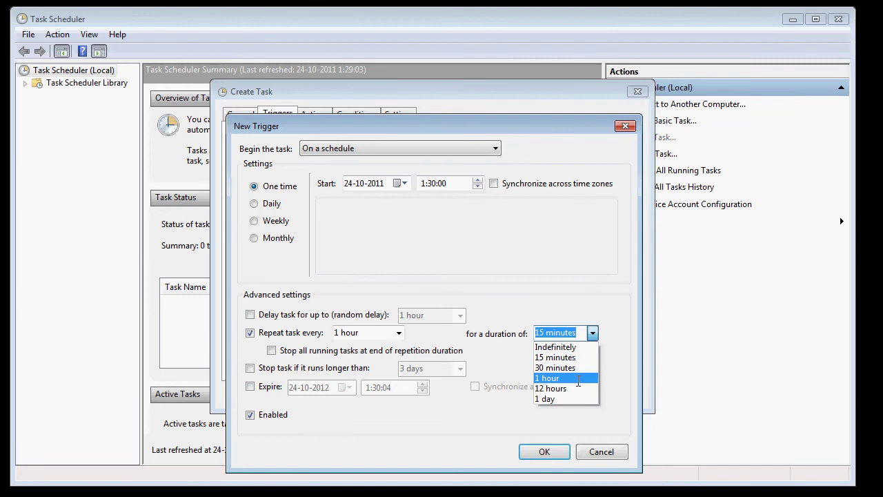
pyautogui.click(578, 379)
pyautogui.click(545, 451)
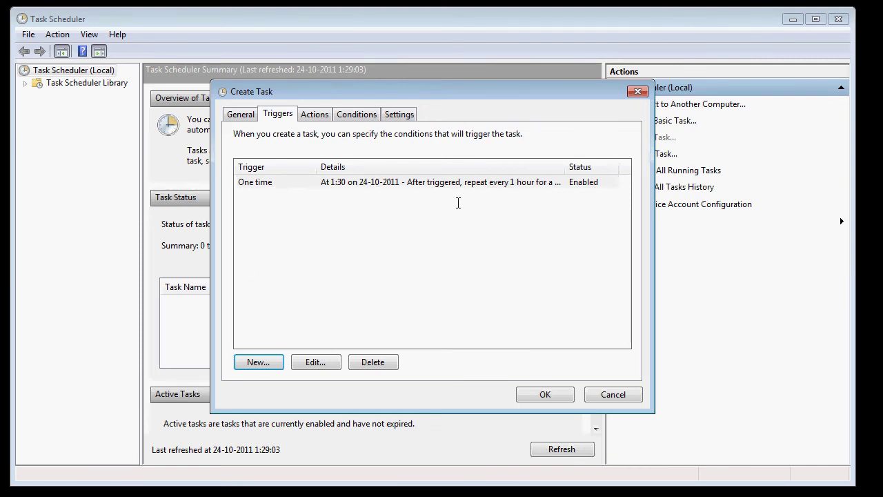
# - Add a start-a-program action that runs D:\Games\Random.bat
pyautogui.click(316, 115)
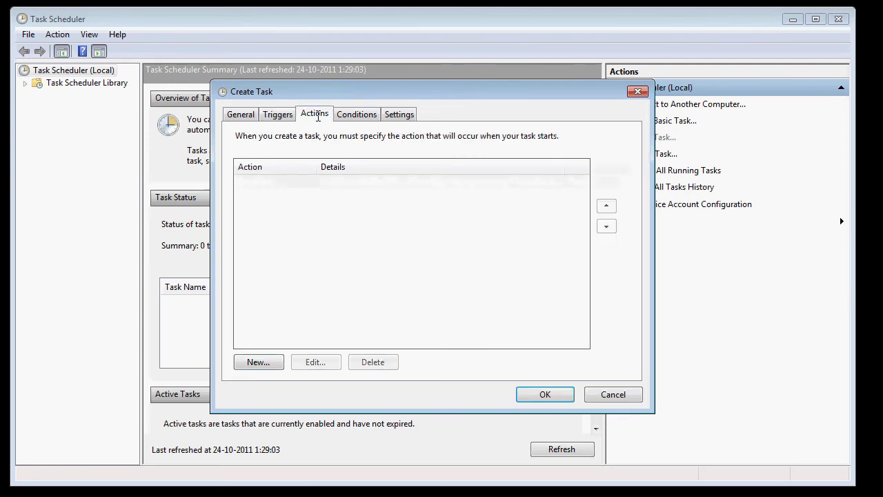
pyautogui.click(274, 364)
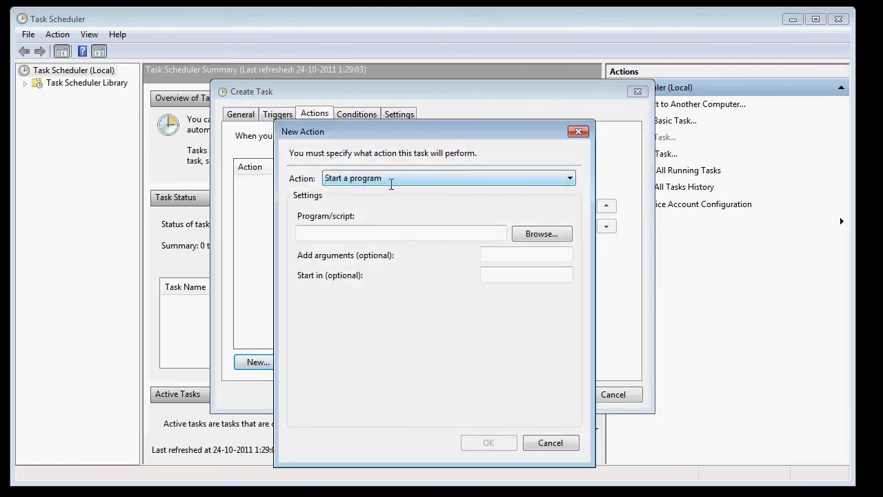
pyautogui.click(537, 233)
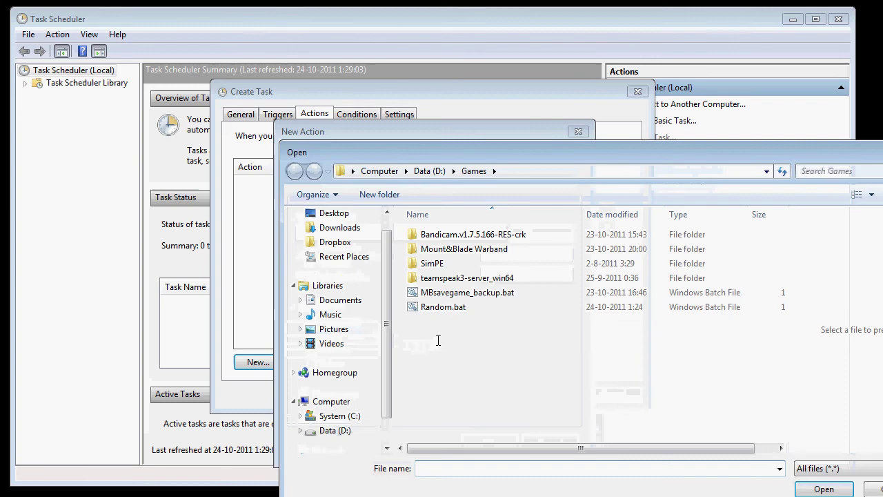
pyautogui.doubleClick(442, 306)
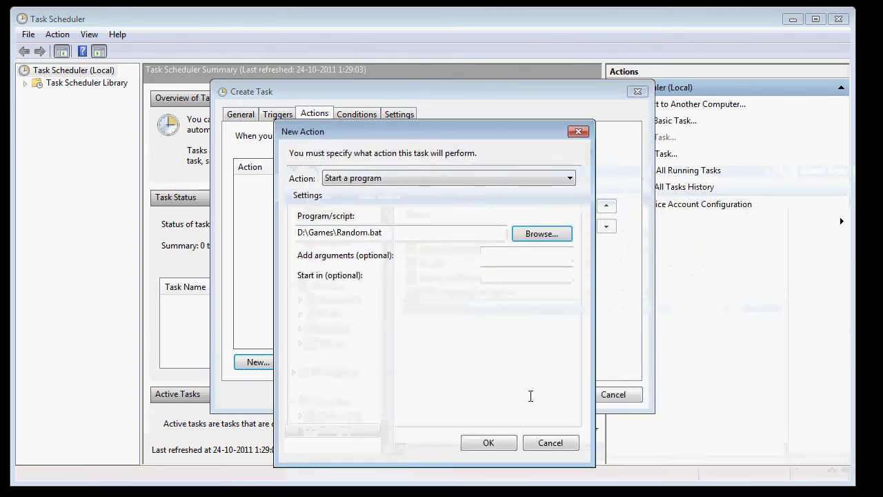
pyautogui.click(503, 445)
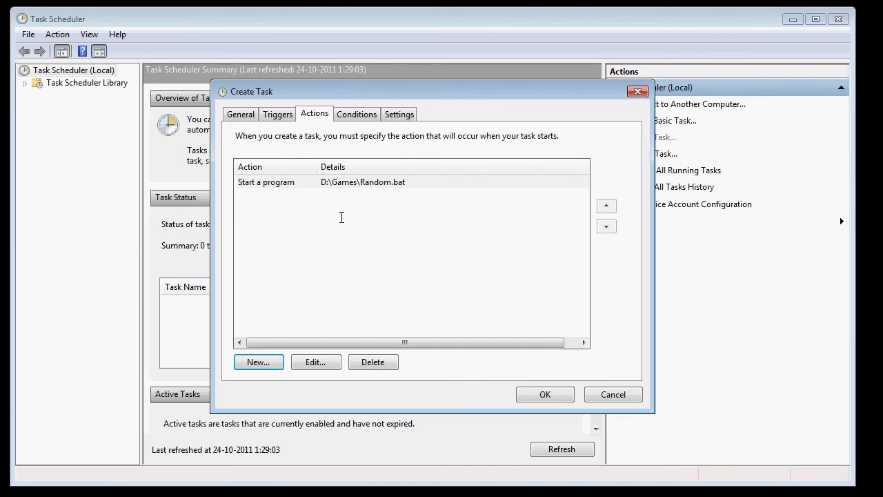
pyautogui.click(356, 115)
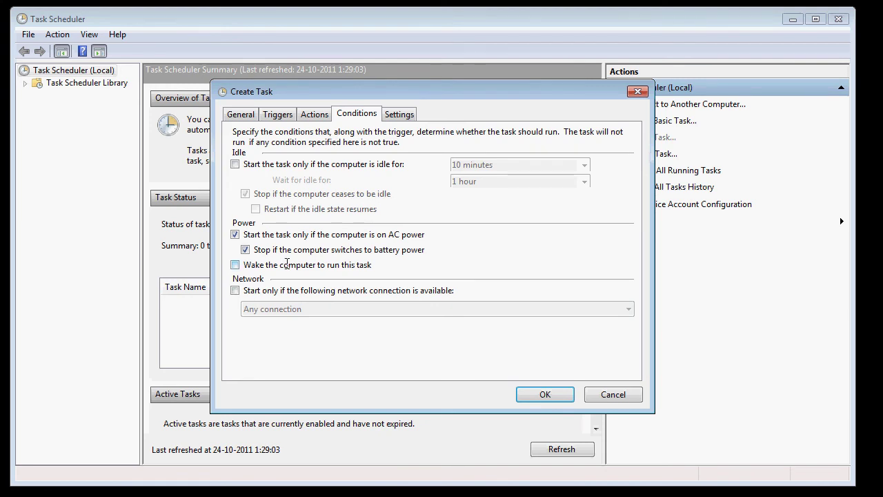
# - Review the Settings, Conditions and Actions tabs, then create the Random task
pyautogui.click(394, 114)
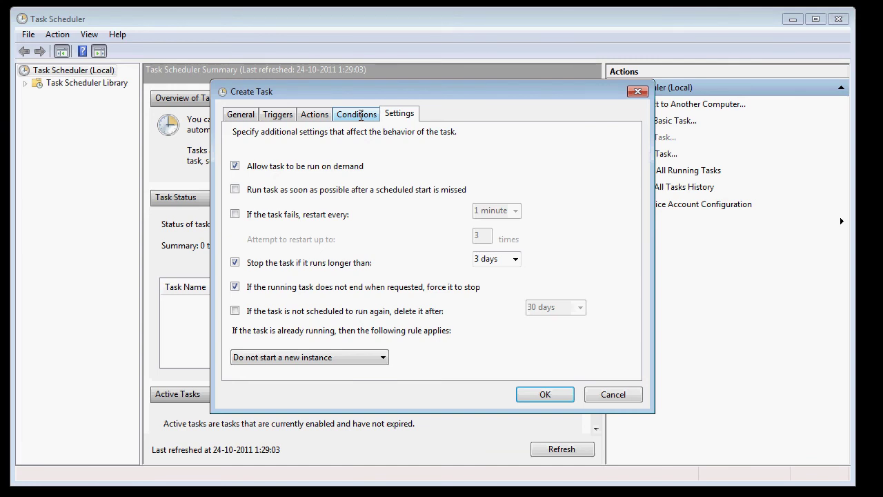
pyautogui.click(360, 115)
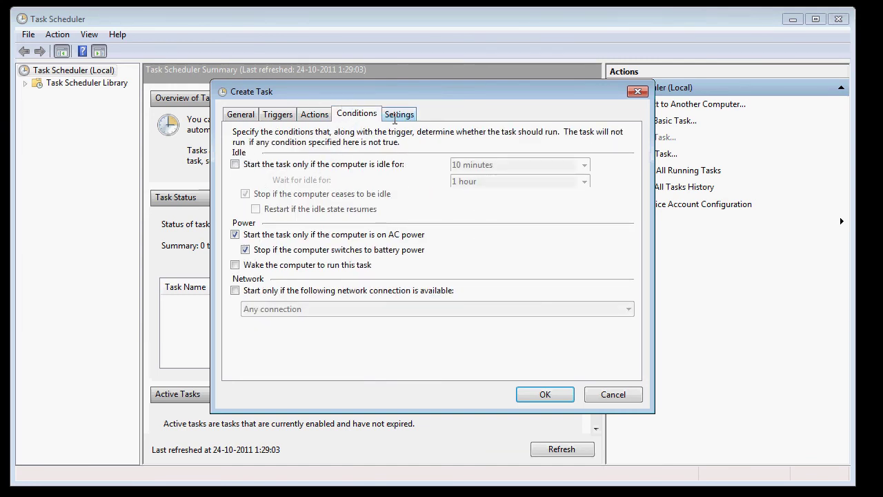
pyautogui.click(320, 115)
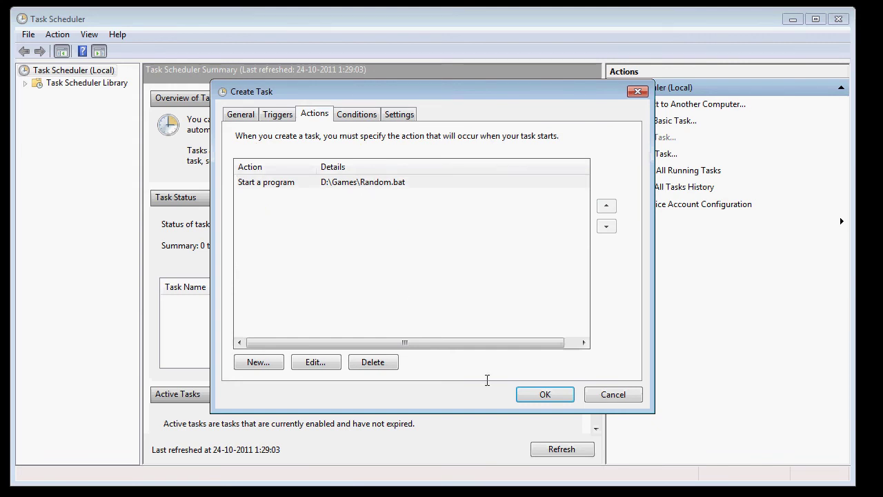
pyautogui.click(545, 394)
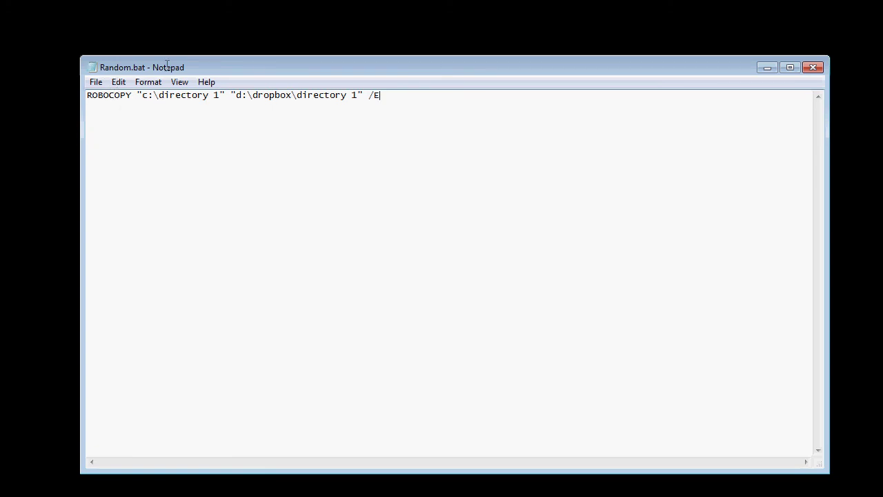
# - Rewrite the line as XCOPY /E /y "c:\directory 1" "d:\dropbox\directory 1" without the trailing /E
pyautogui.moveTo(109, 96); pyautogui.dragTo(71, 96)
pyautogui.write('X')
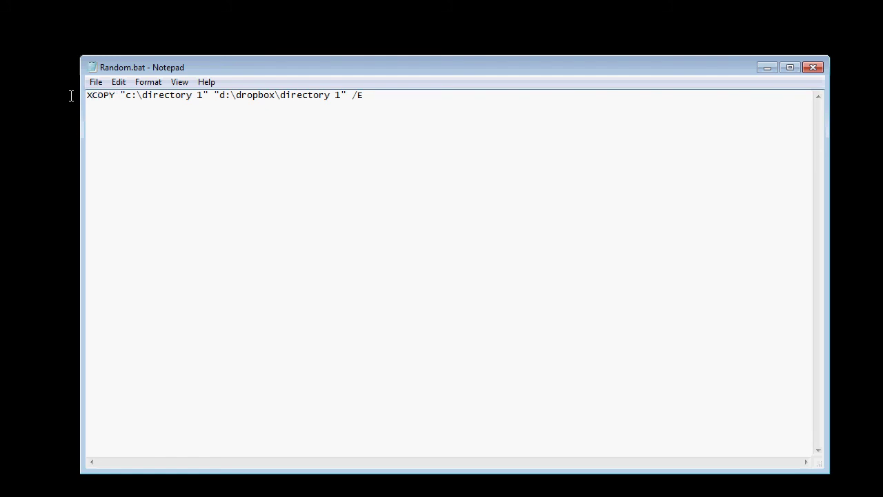
pyautogui.press('Delete')
pyautogui.write('/E ')
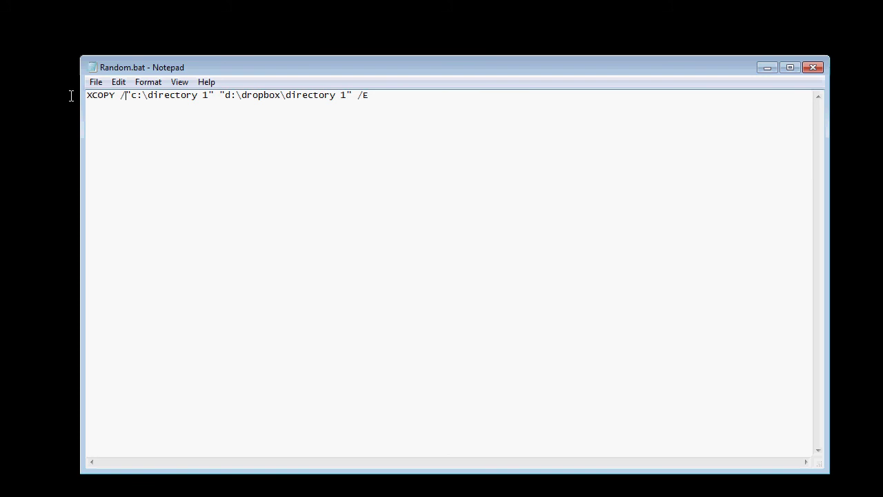
pyautogui.write('/')
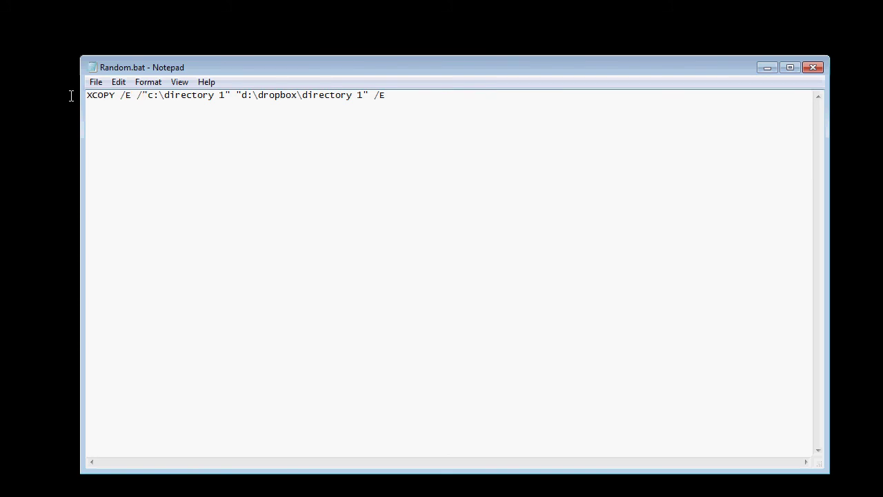
pyautogui.write('y')
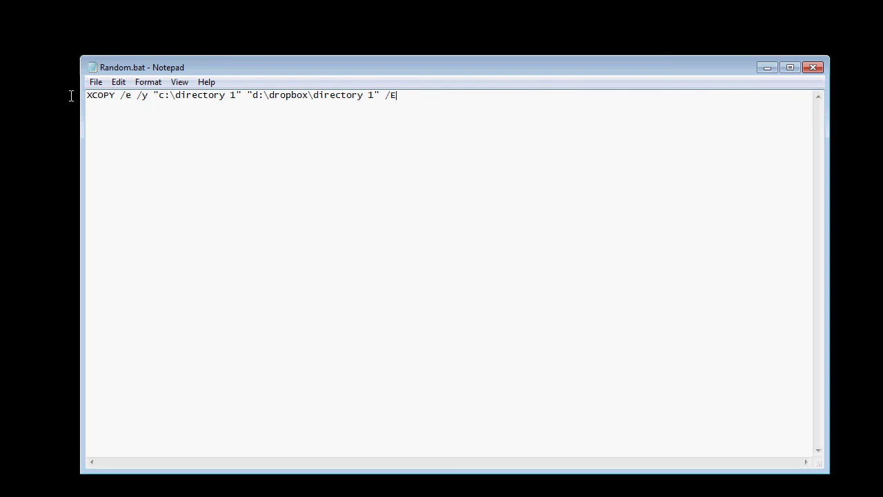
pyautogui.hotkey('shift', 'Left')
pyautogui.hotkey('shift', 'Left')
pyautogui.hotkey('shift', 'Left')
pyautogui.press('BackSpace')
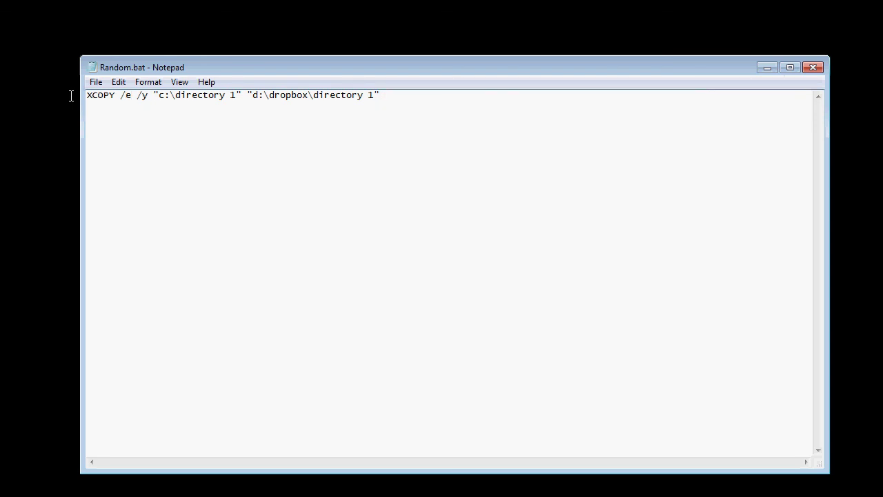